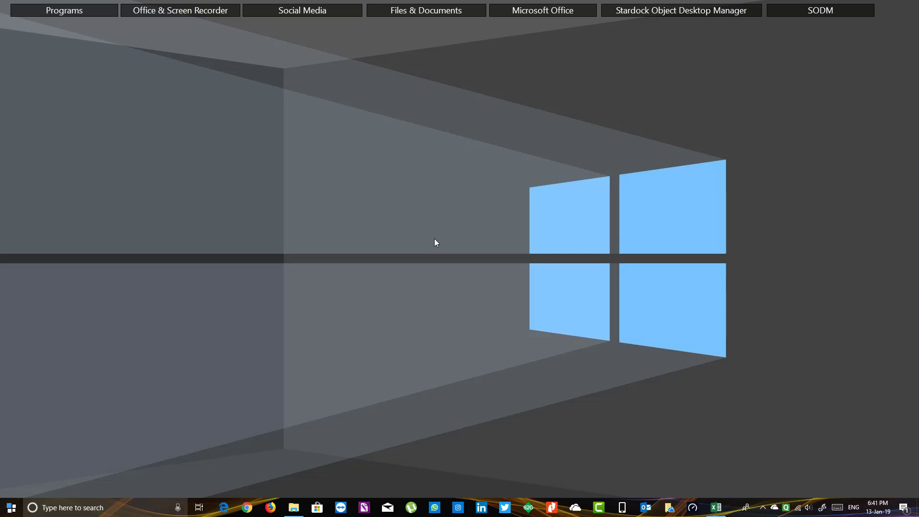
Step: Launch Google Chrome from the taskbar
click(247, 508)
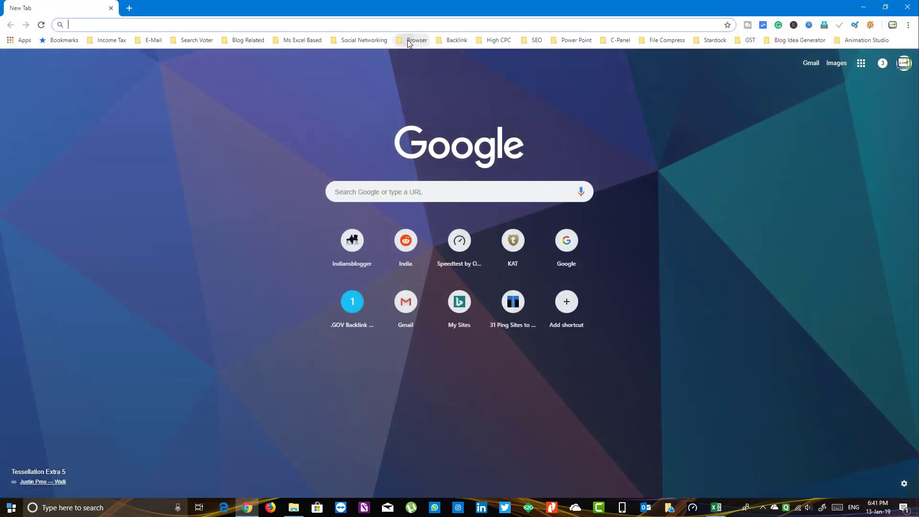
Step: Open Google from the bookmarks and search for 'incometaxindiaefiling login'
click(411, 41)
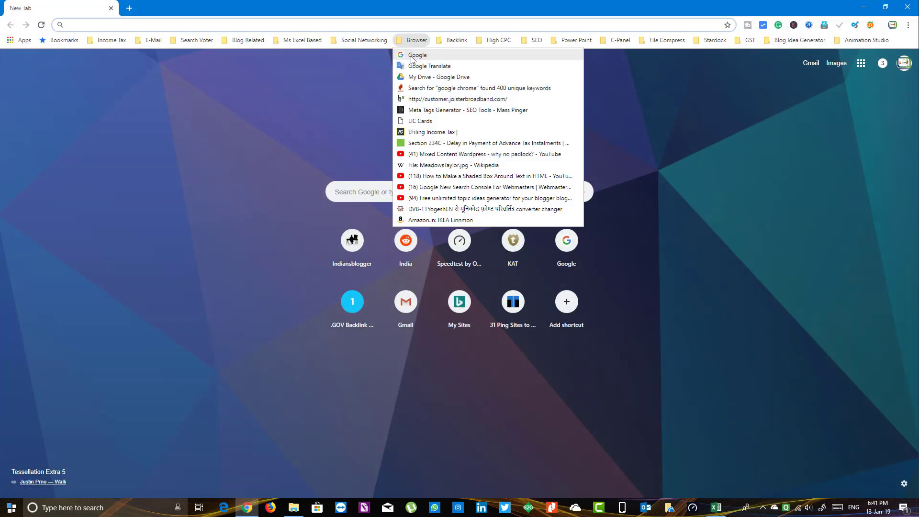
click(413, 56)
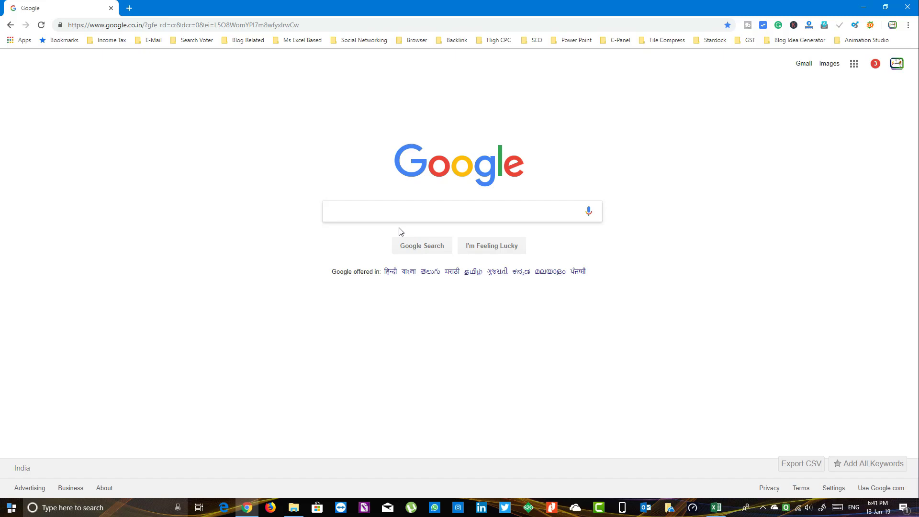
text(income)
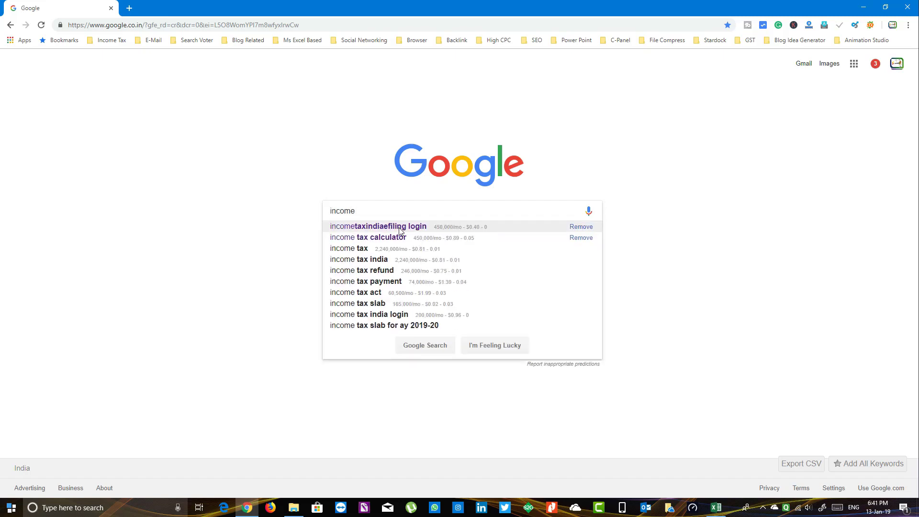
click(401, 230)
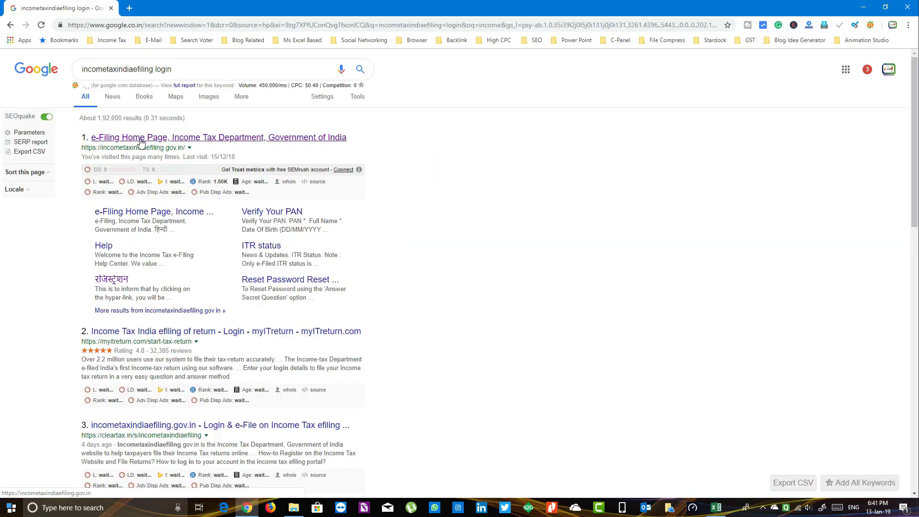
Step: Open the official e-Filing site, get past the warning, and enter the taxpayer's User ID
click(199, 139)
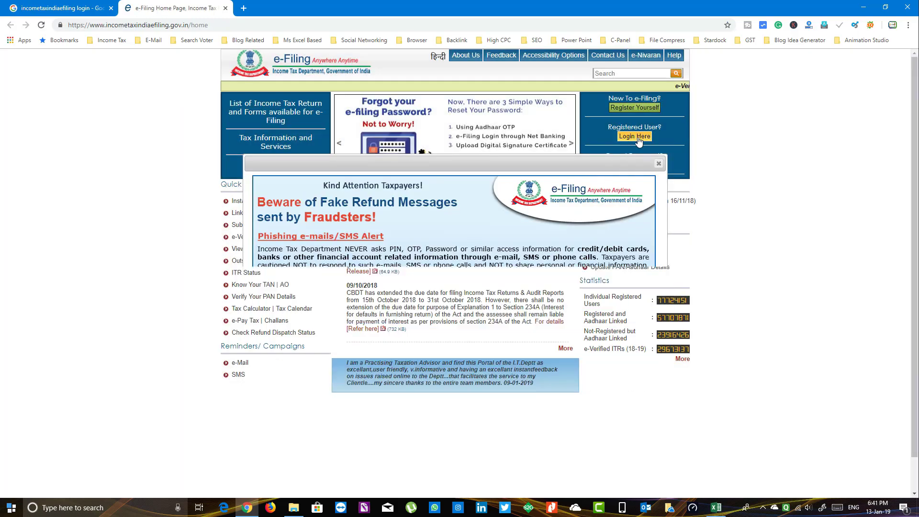
click(635, 136)
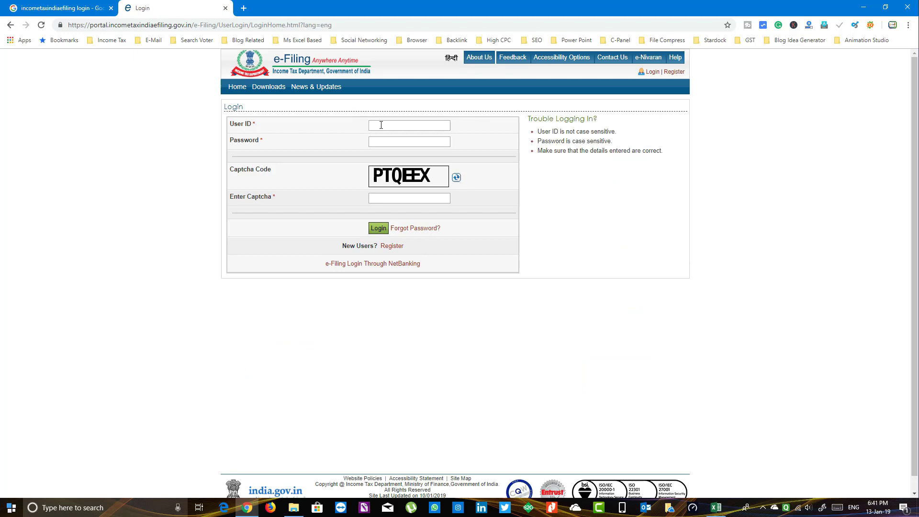
click(381, 125)
Step: Enter the account password and the captcha, then log in
click(378, 141)
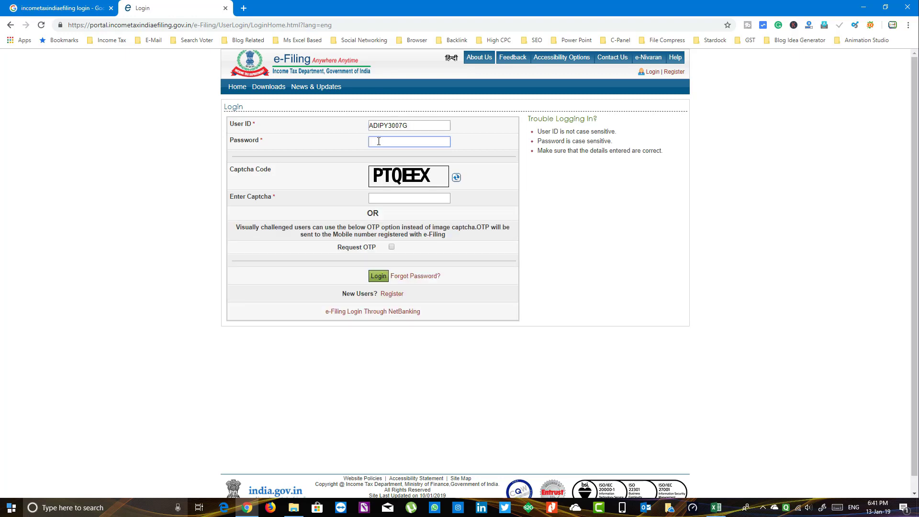
text(••••••••••)
click(379, 198)
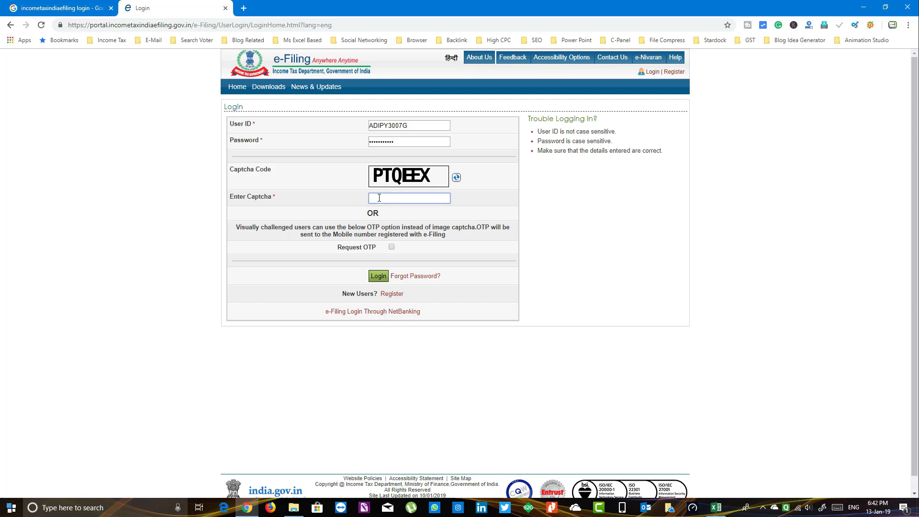
text(PTQEEX)
click(378, 276)
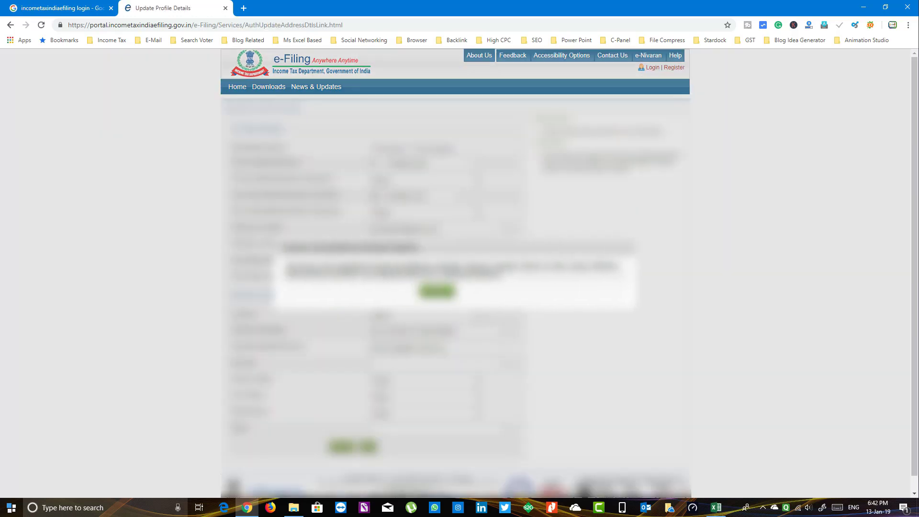
Step: Skip the profile update prompt and open 'Filing of Income Tax Return'
click(437, 291)
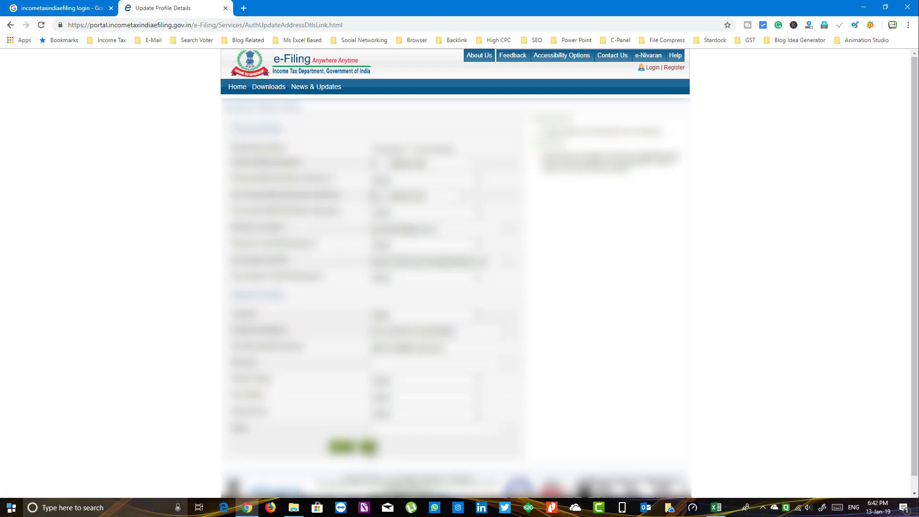
click(368, 446)
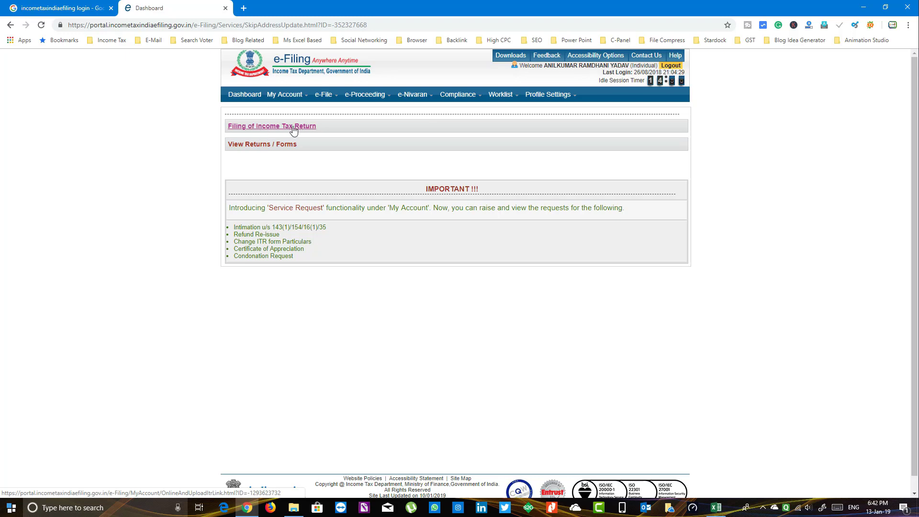
click(278, 129)
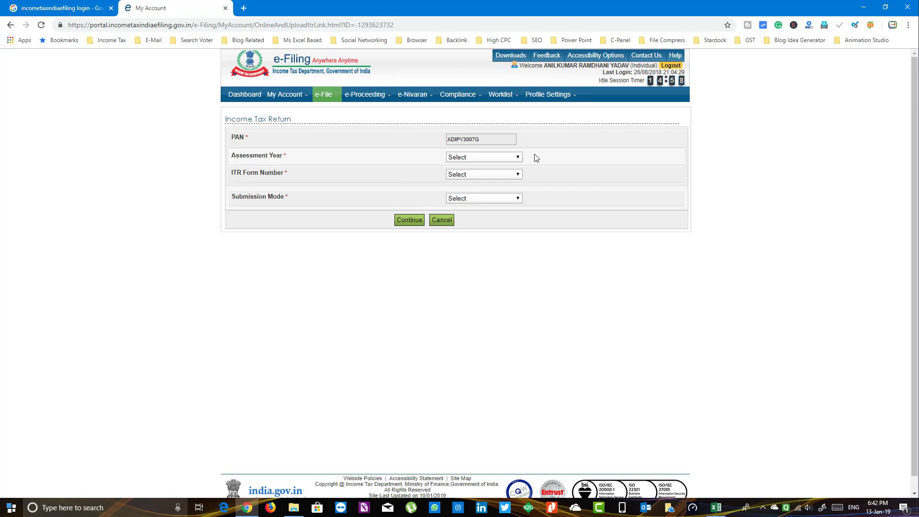
Step: Choose assessment year 2018-19, form ITR-1 and filing type Original/Revised Return
click(501, 157)
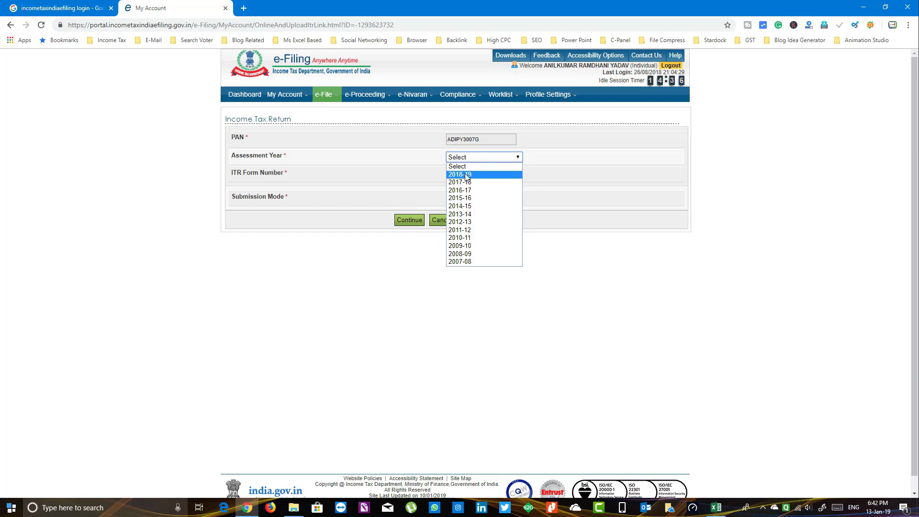
click(462, 173)
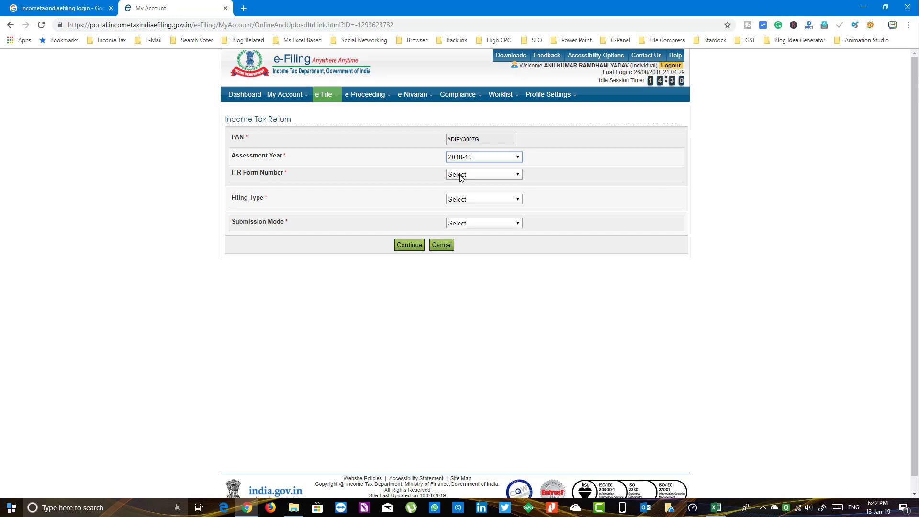
click(460, 176)
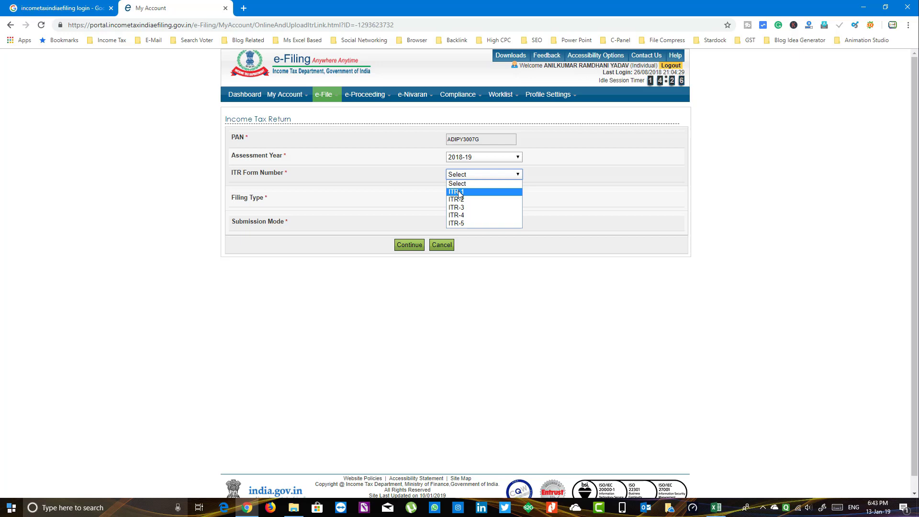
click(459, 192)
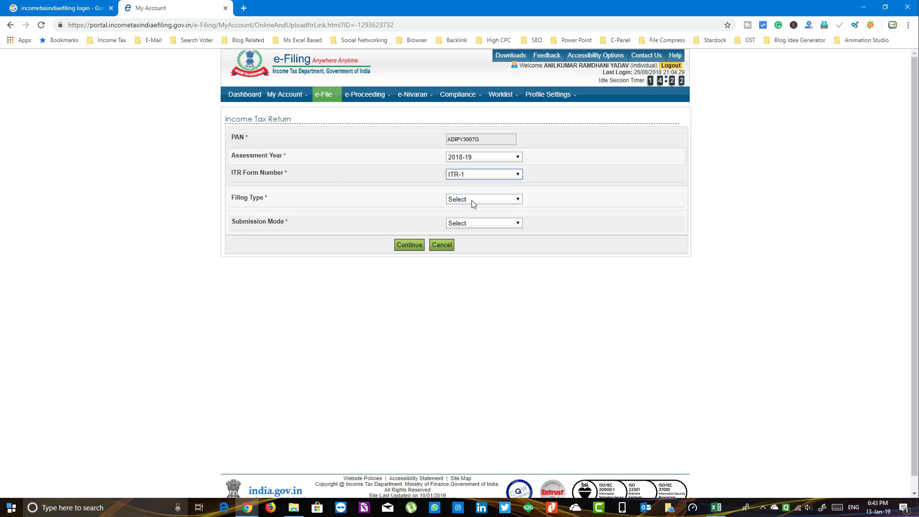
click(472, 200)
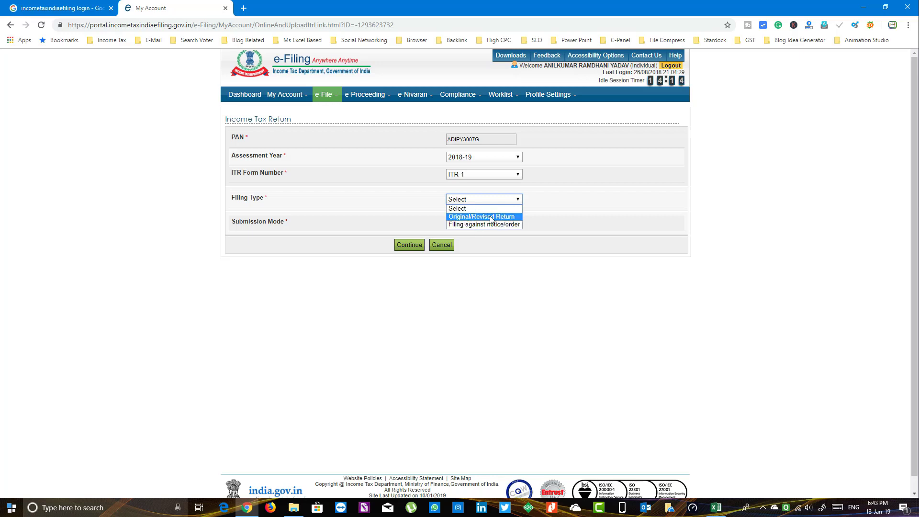
click(472, 217)
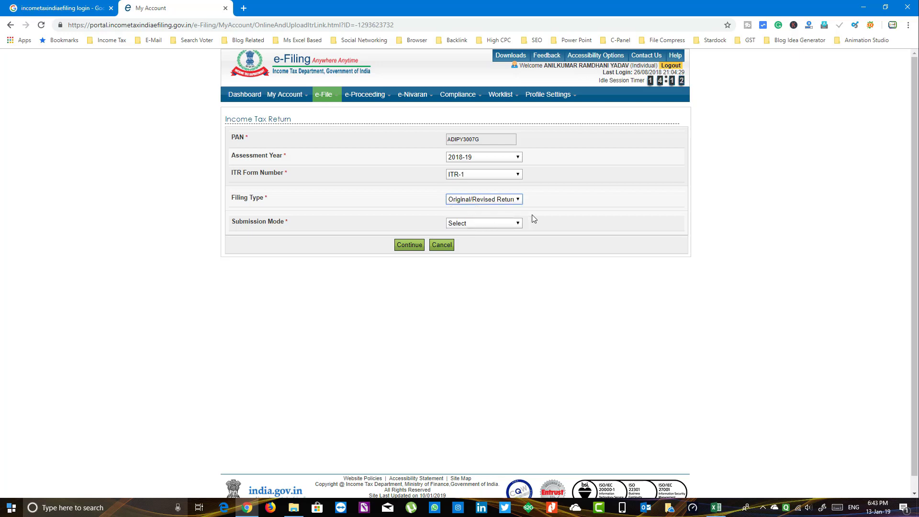
Step: Set submission mode to Prepare and Submit Online, verified by posting a signed ITR-V
click(498, 222)
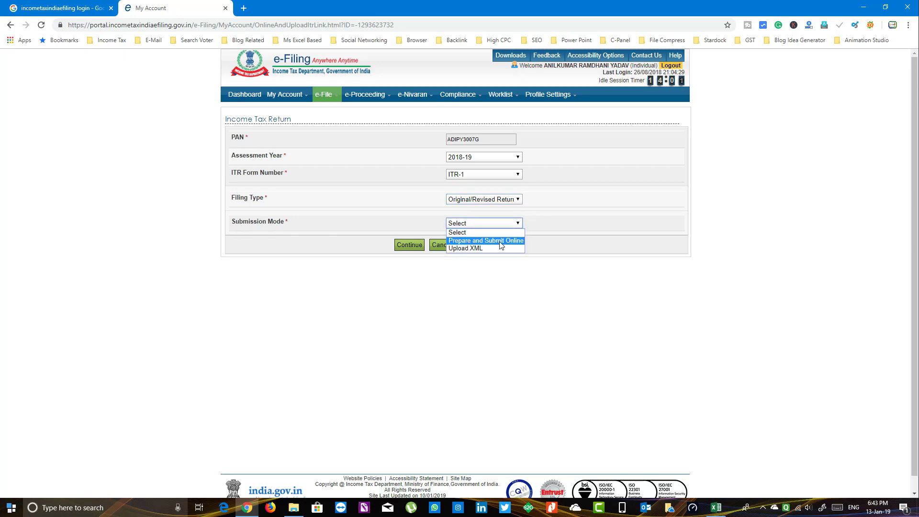
click(499, 241)
scroll(680, 287, down, 6)
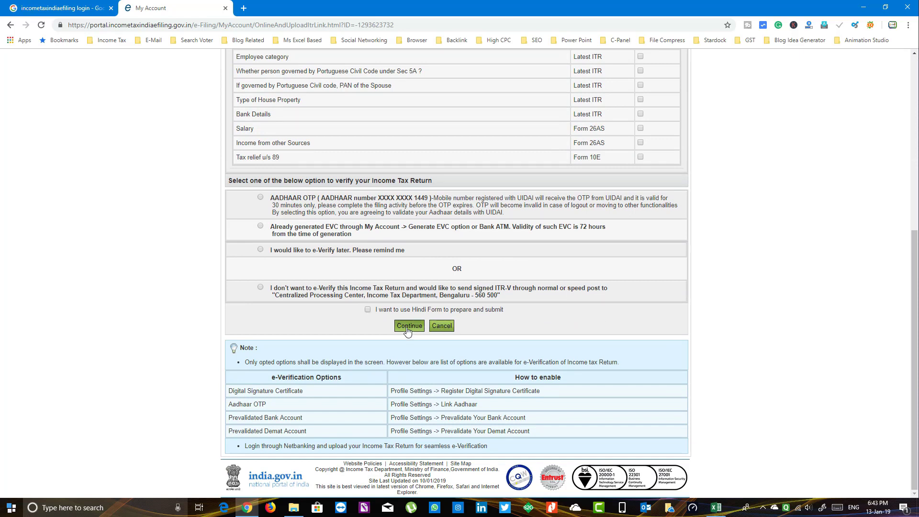
click(260, 287)
Step: In Part A General Information of the ITR-1 form, set Employer Category to Others
click(409, 326)
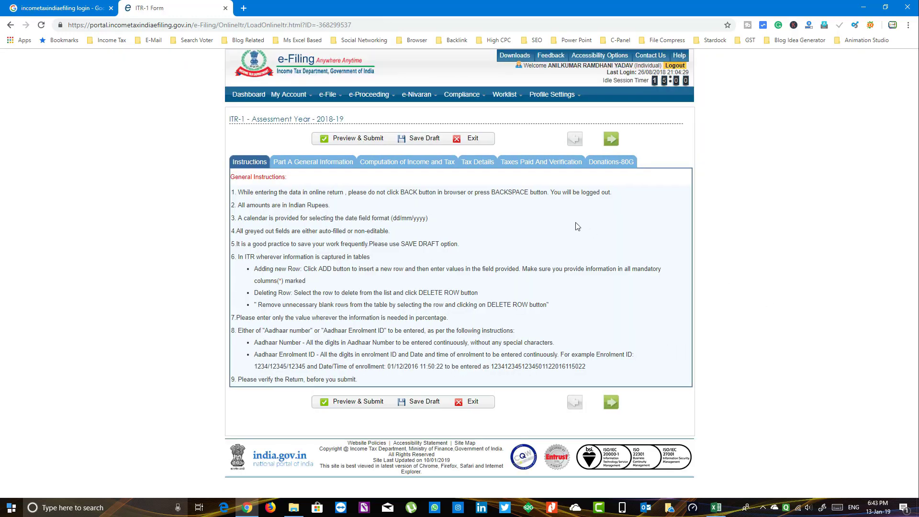
click(311, 163)
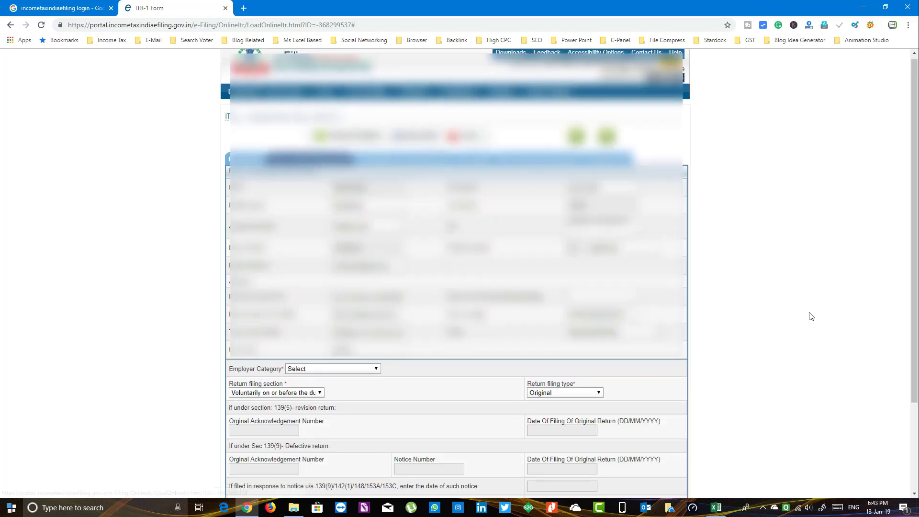
scroll(811, 317, down, 3)
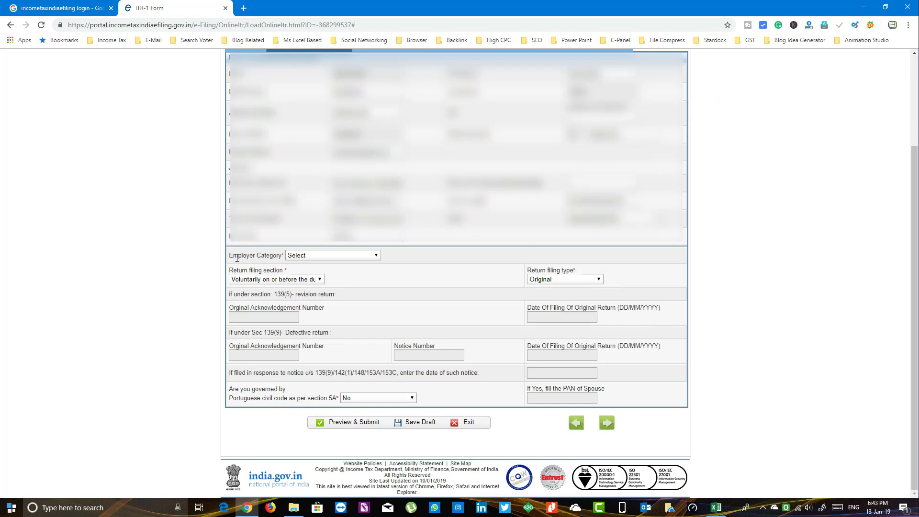
click(375, 255)
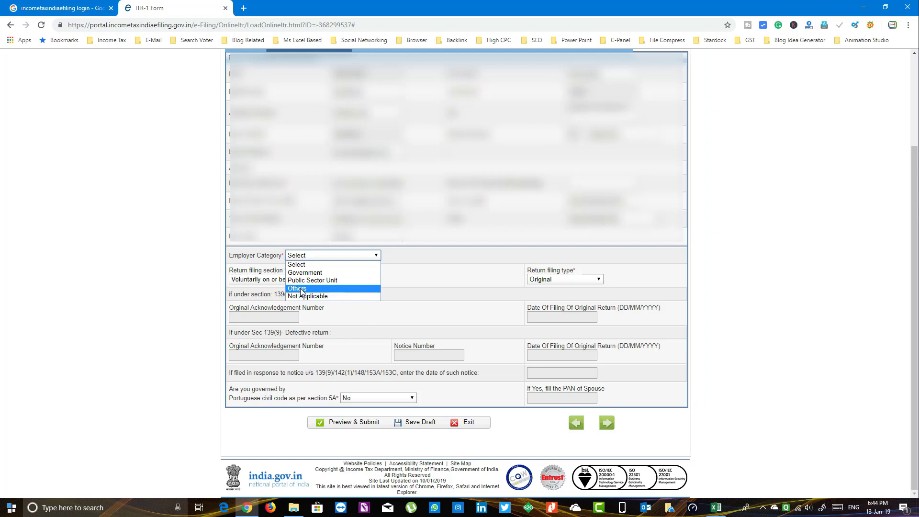
click(300, 289)
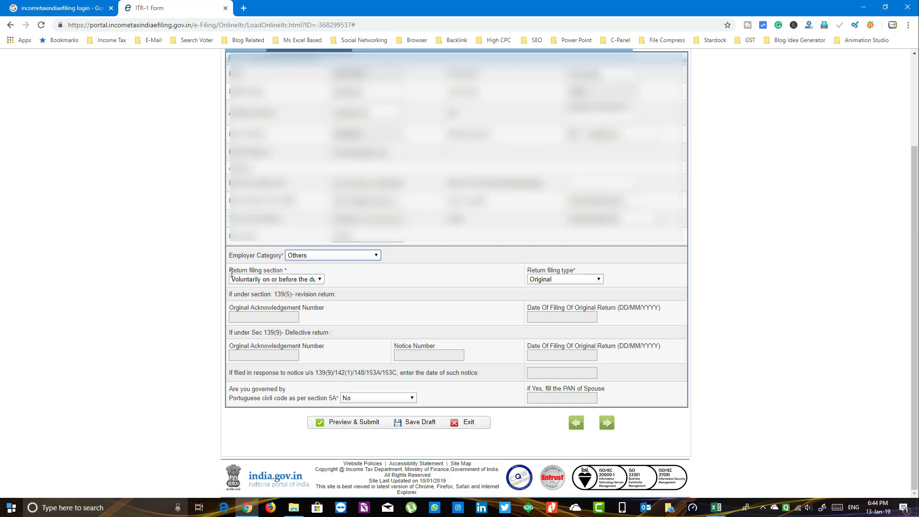
Step: Set return filing section to voluntarily after due date u/s 139(4), keep Original, save draft
click(320, 280)
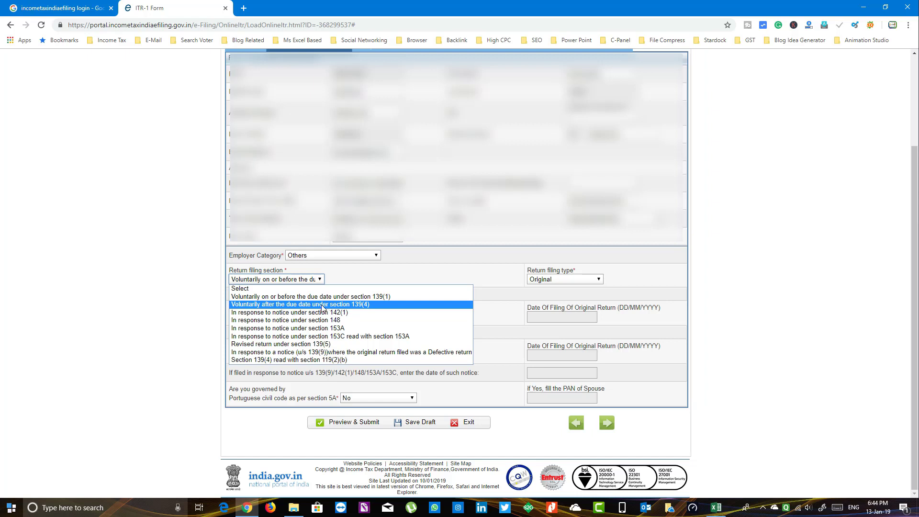
click(322, 305)
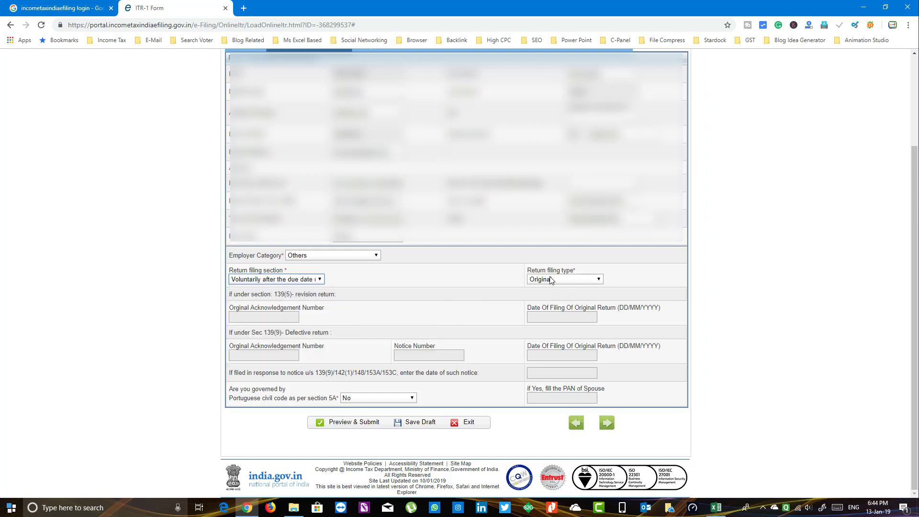
click(600, 280)
click(597, 281)
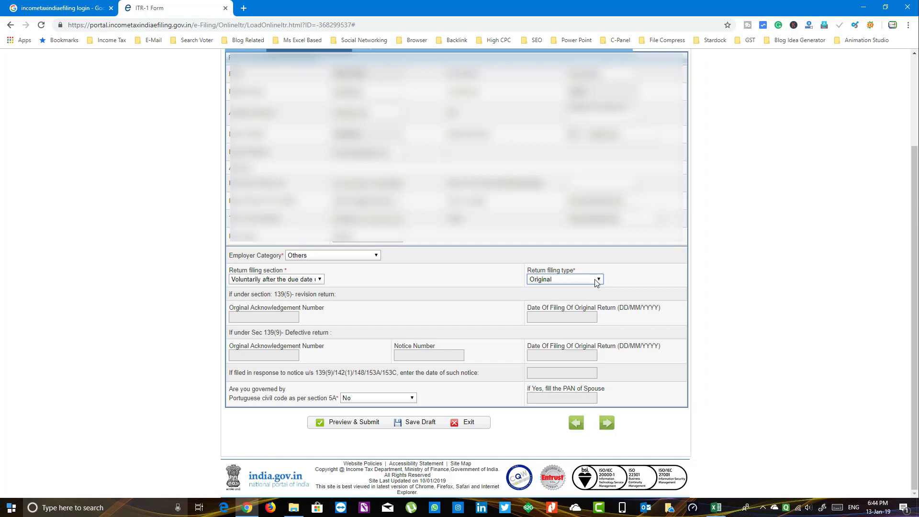
click(749, 306)
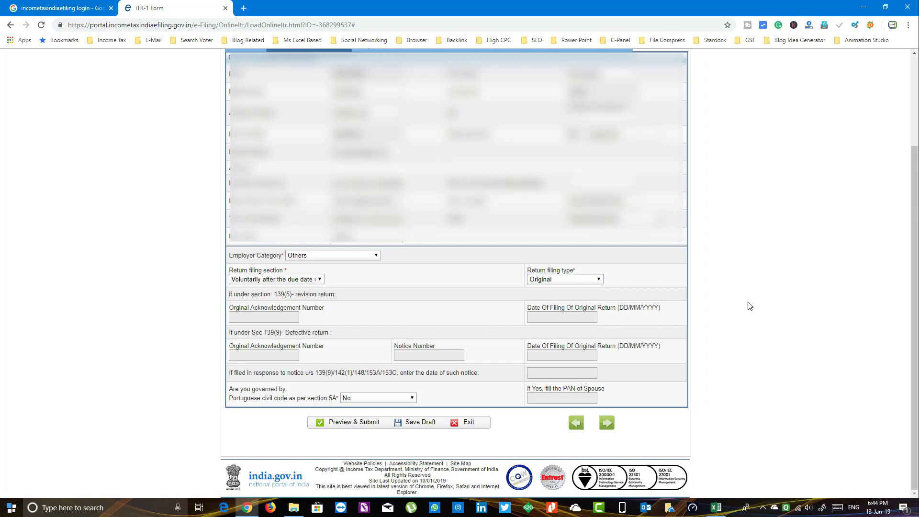
click(419, 422)
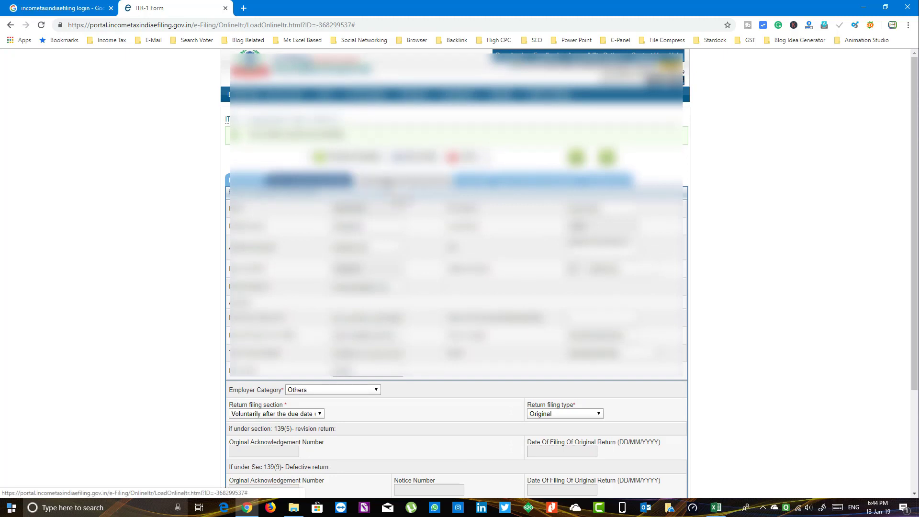
Step: On the Computation of Income and Tax tab, clear the B1(i) Salary amount to 0
click(386, 181)
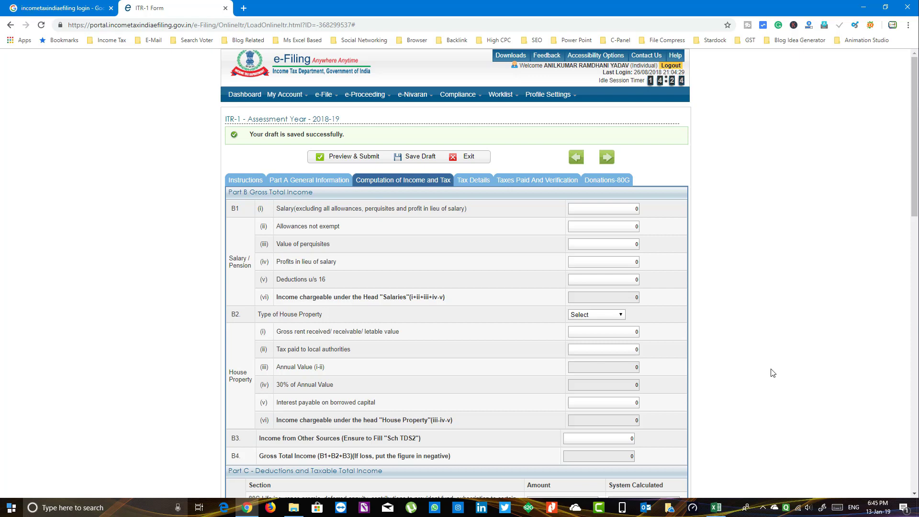
click(633, 209)
key(BackSpace)
click(749, 337)
Step: Enter 150000 in B3 Income from Other Sources and review the totals
click(627, 439)
text(150000)
click(749, 425)
scroll(763, 446, down, 20)
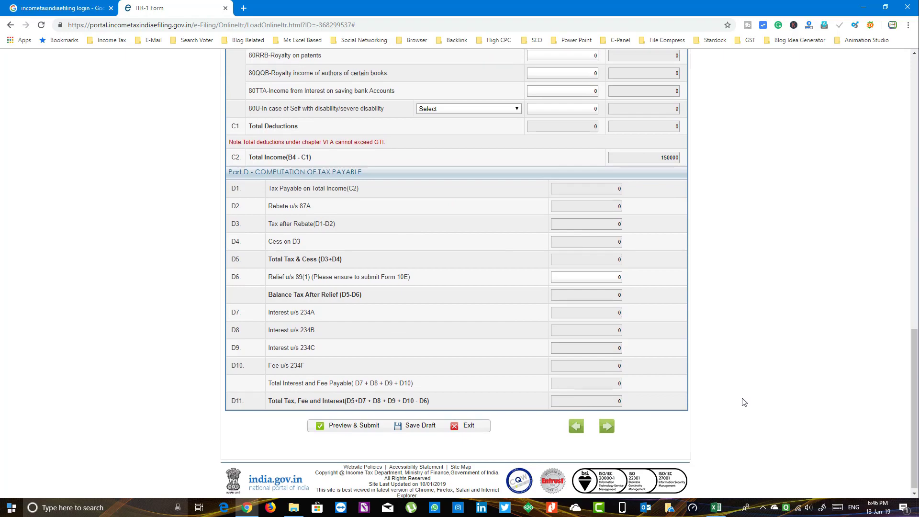
scroll(744, 402, up, 10)
scroll(743, 402, up, 4)
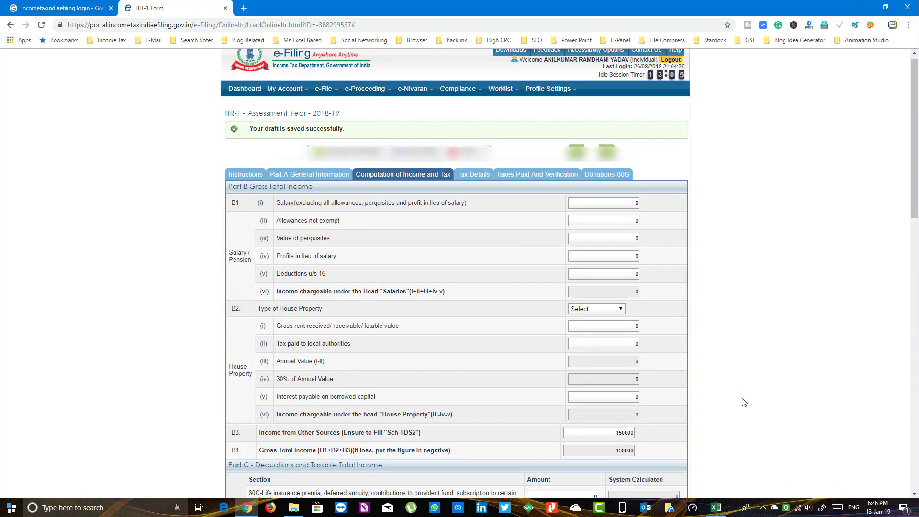
Step: In Sch-TDS 2, record 7500 tax deducted in year 2017 and claim all 7500 this year
click(474, 173)
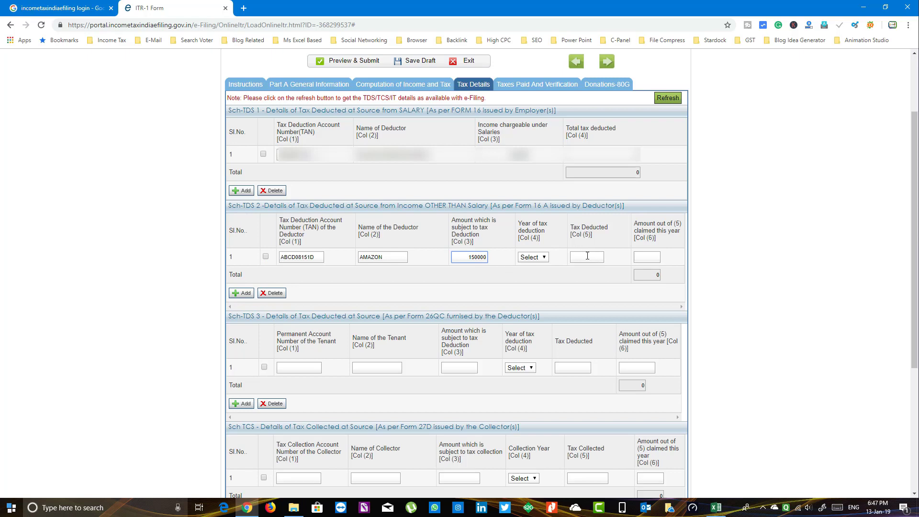
click(587, 255)
text(7500)
key(shift+Tab)
key(Down)
click(654, 259)
text(7500)
key(Tab)
click(418, 87)
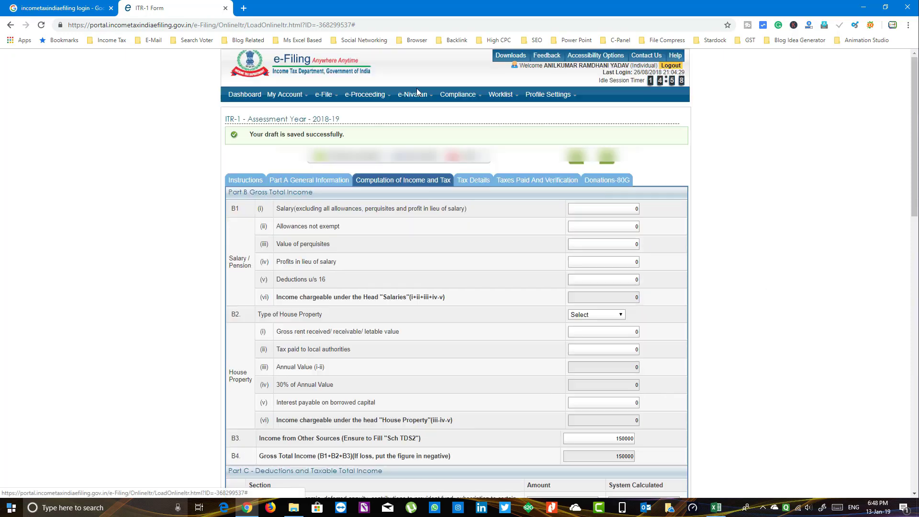
Step: Go to the Taxes Paid and Verification tab and scroll to Part E and Verification
scroll(820, 323, down, 17)
scroll(818, 322, up, 6)
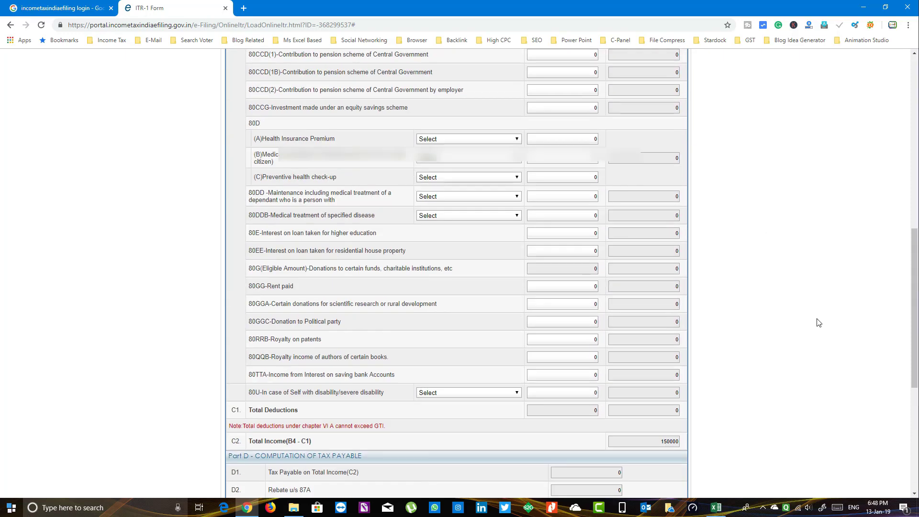
scroll(819, 322, up, 6)
scroll(818, 323, up, 5)
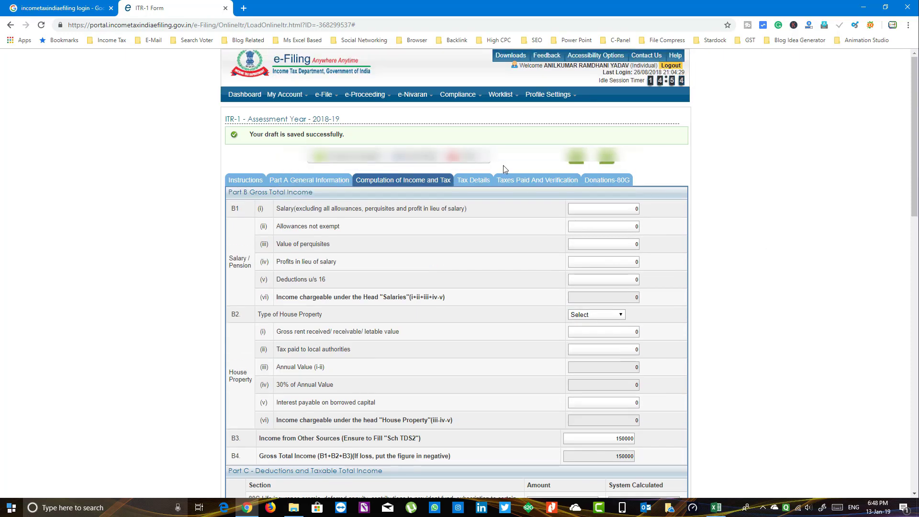
click(472, 180)
click(537, 180)
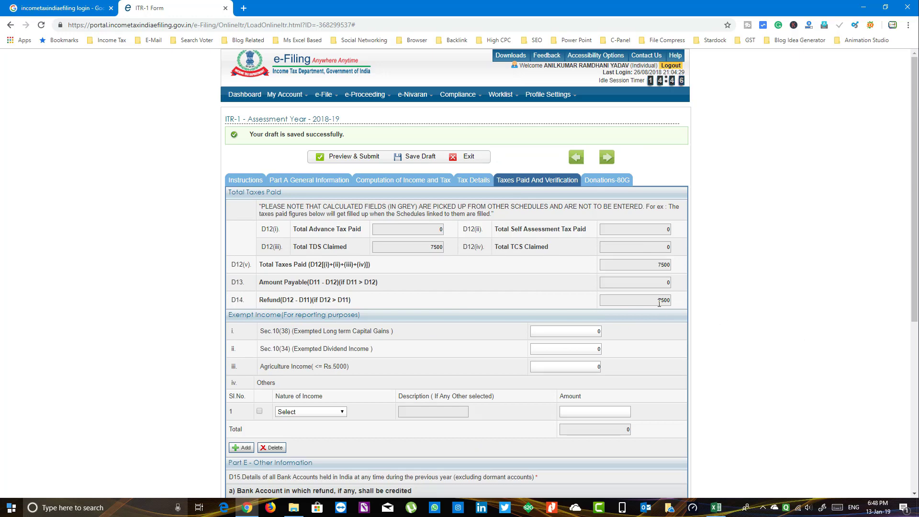
scroll(739, 357, down, 1)
scroll(739, 358, down, 6)
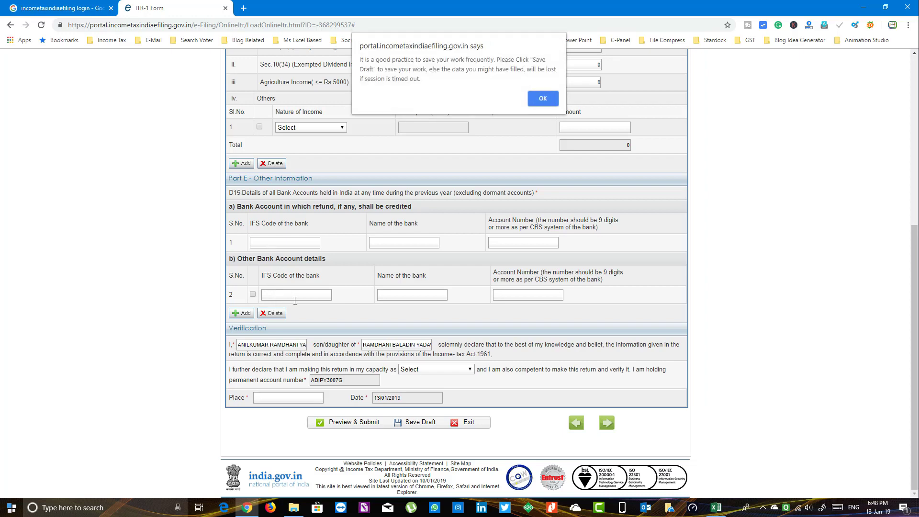
Step: Dismiss the reminder, save the draft, choose Self as verification capacity, and focus the Place field
click(541, 98)
click(423, 423)
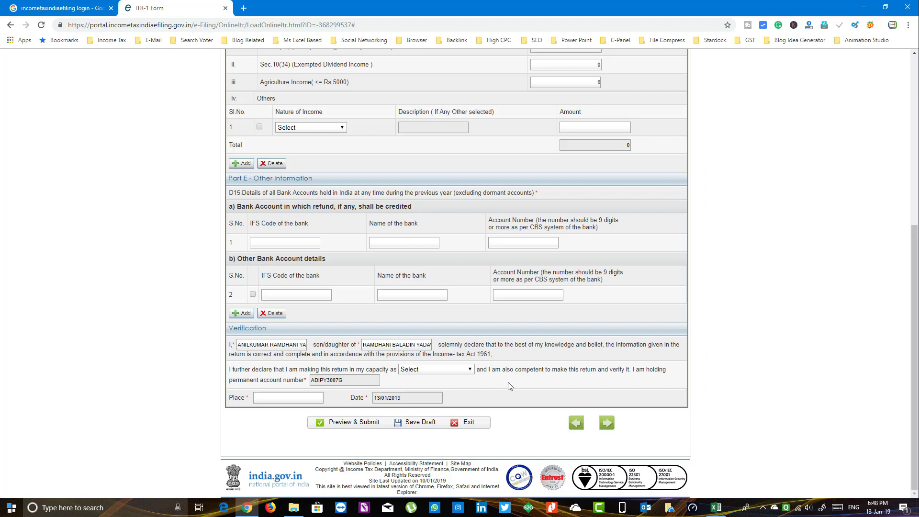
click(471, 372)
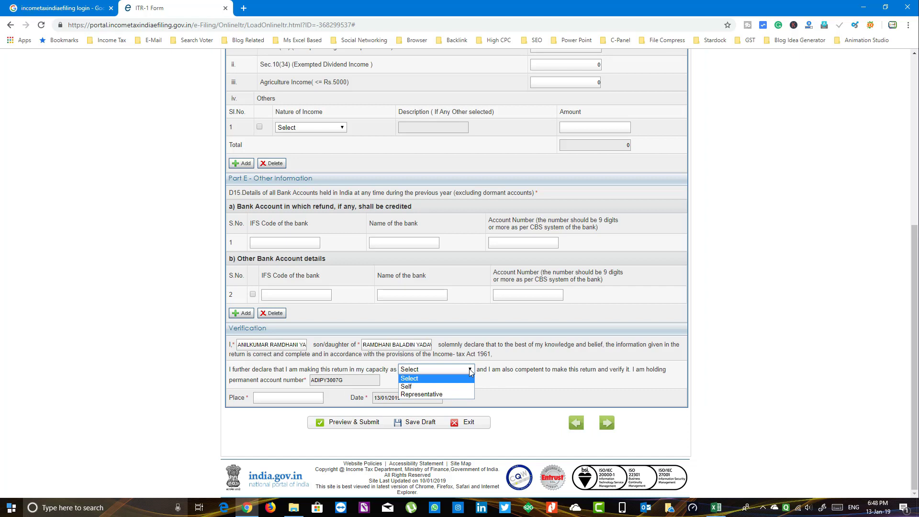
click(413, 387)
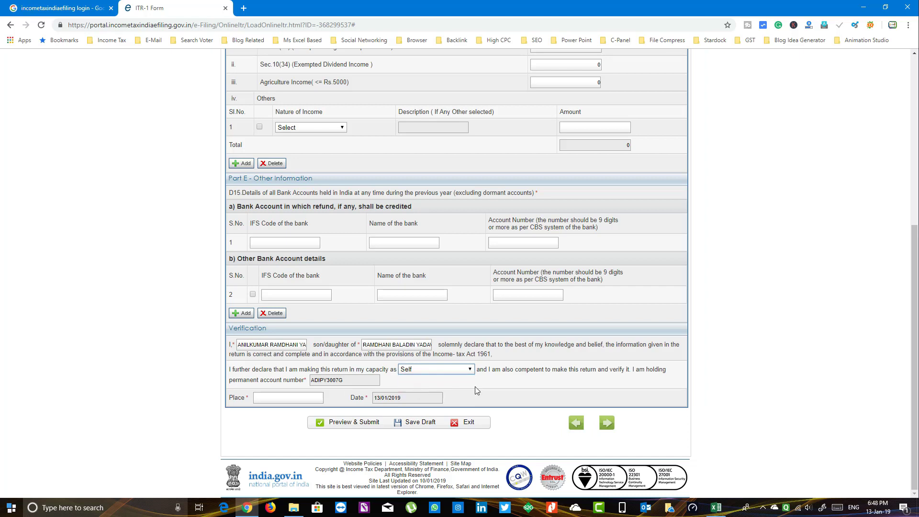
click(264, 399)
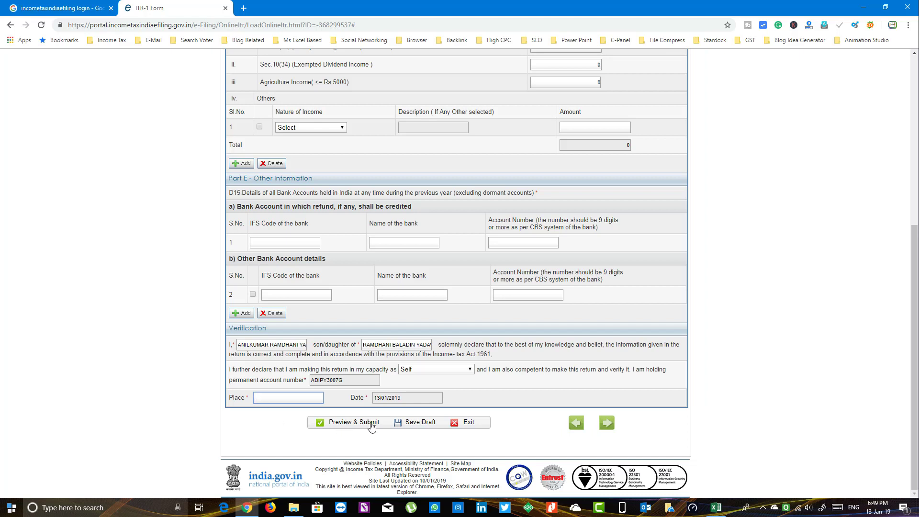
Step: Try saving the draft, refused because Place in Verification is mandatory, then show the desktop
click(423, 427)
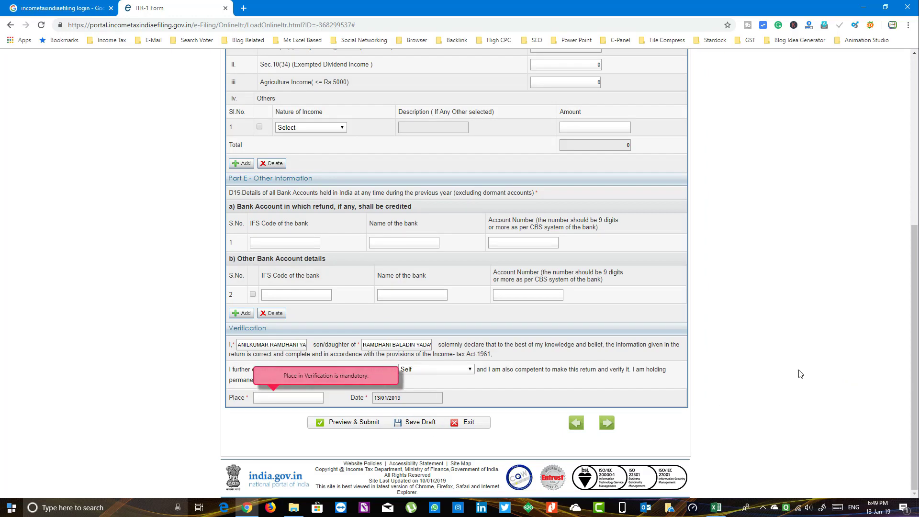
scroll(761, 358, up, 4)
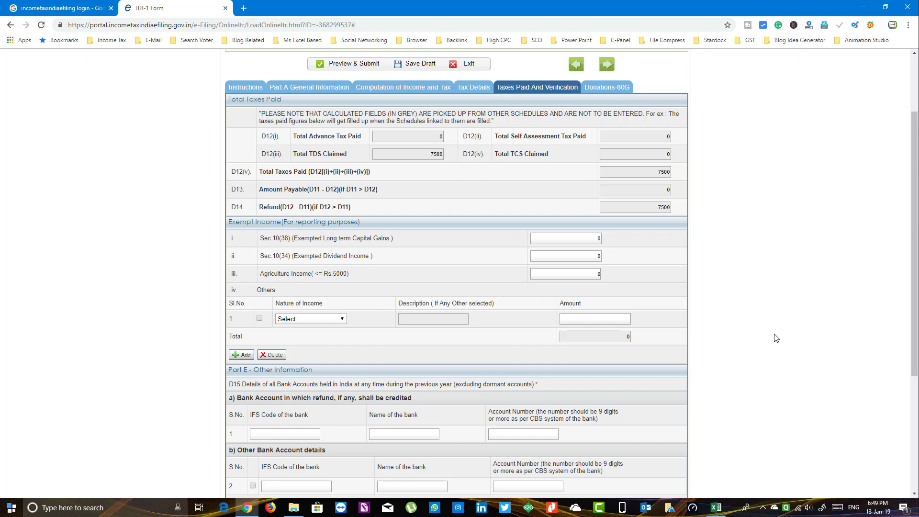
key(super+d)
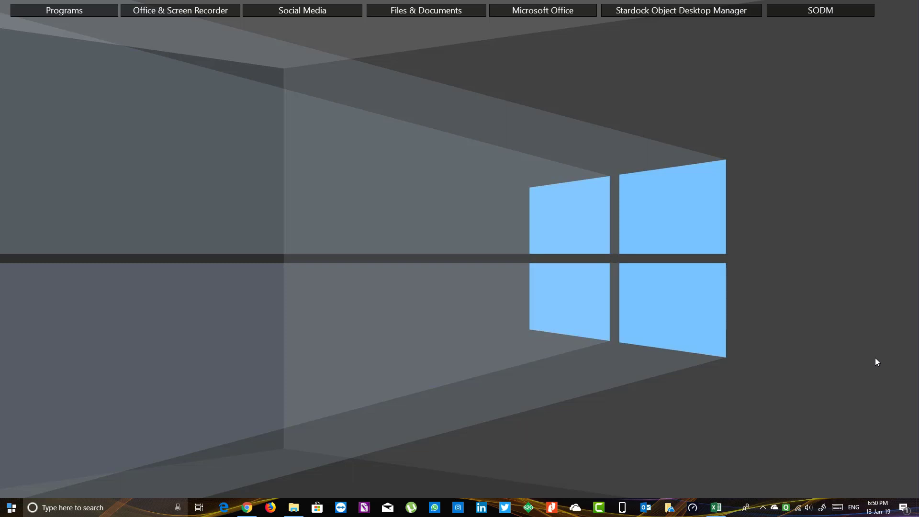
Step: Stop the screen recorder from its system tray icon
click(763, 507)
right_click(772, 472)
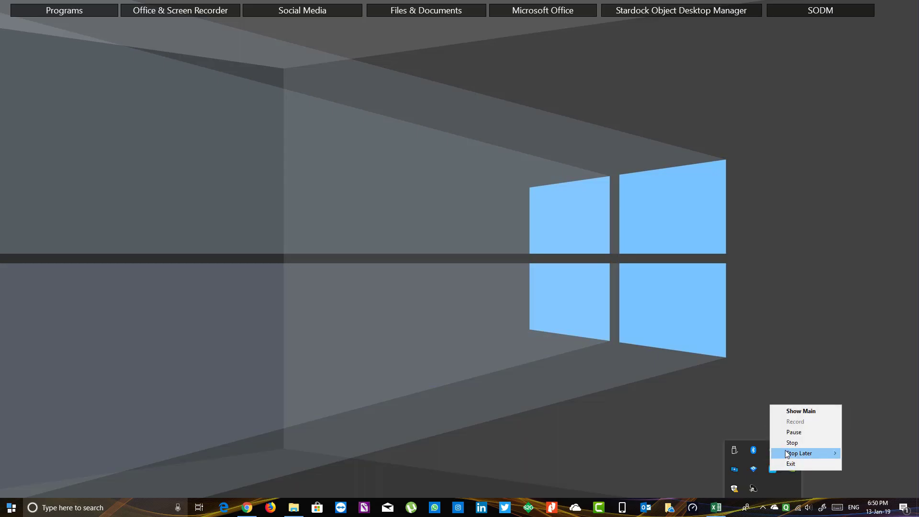
click(788, 449)
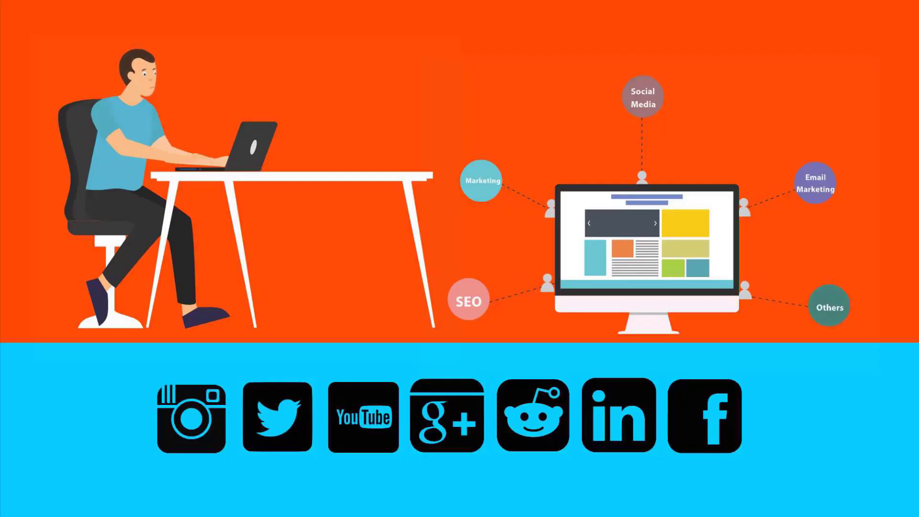